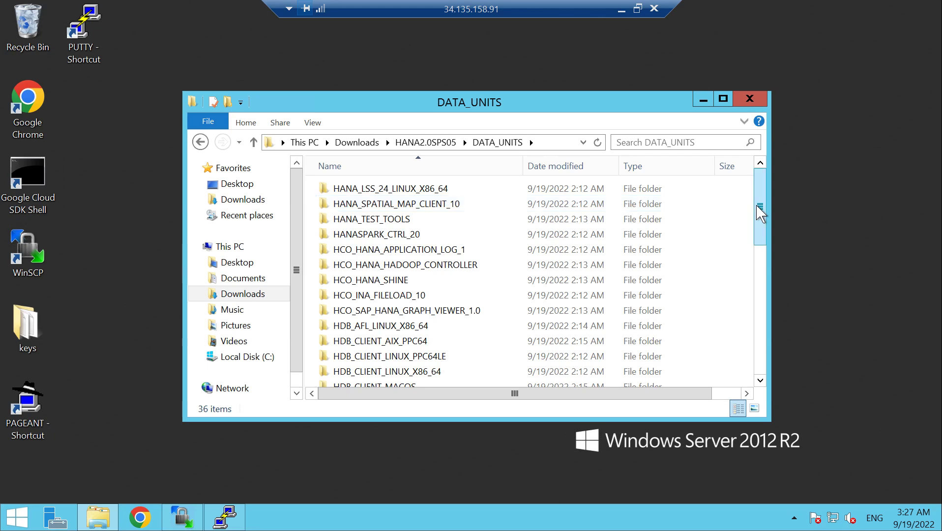
Open the HDB_STUDIO_WINDOWS_X86_64 folder in DATA_UNITS and launch hdbsetup.exe.
scroll(757, 206, down, 3)
scroll(760, 283, down, 2)
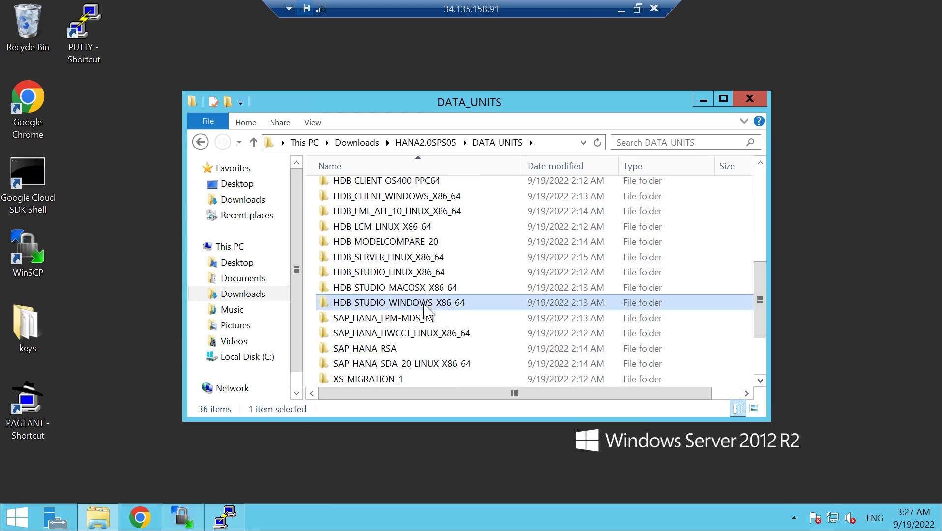
double_click(424, 303)
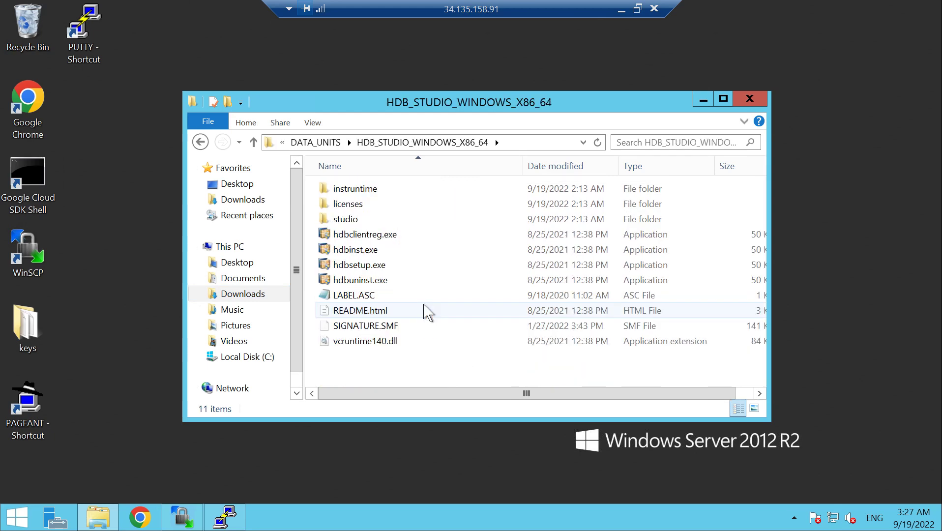
double_click(375, 265)
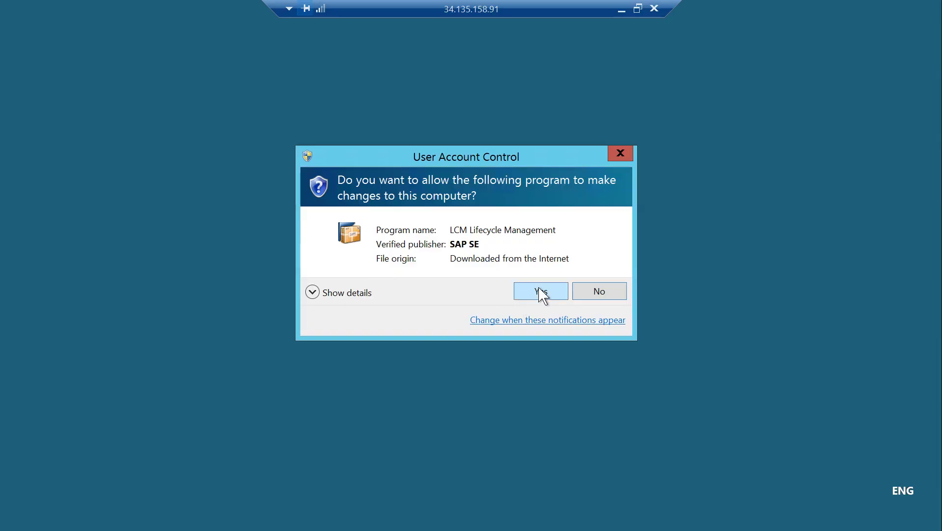
Allow the installer to run and keep the default path C:\Program Files\sap\hdbstudio.
click(540, 290)
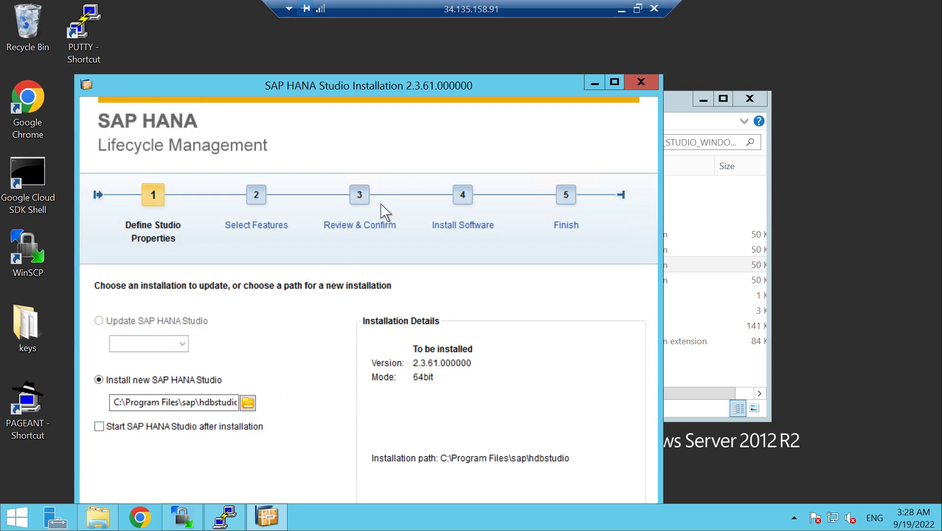
drag(456, 90, 509, 2)
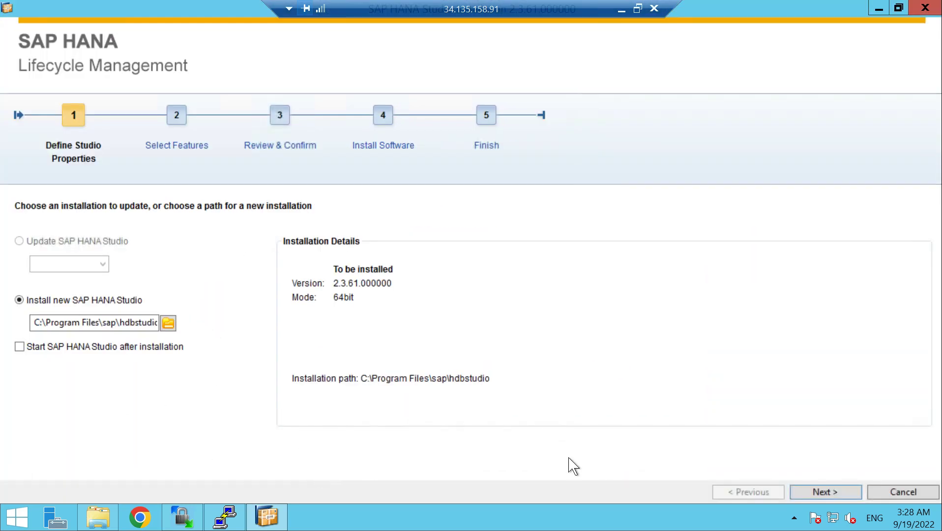
click(812, 494)
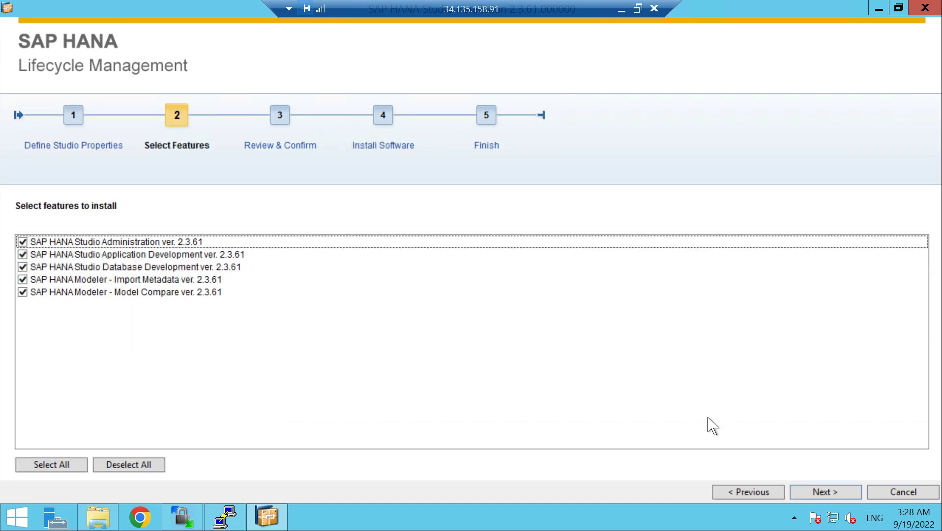
Deselect Application Development, Database Development, Import Metadata and Model Compare, keeping only Administration.
click(23, 255)
click(22, 267)
click(23, 280)
click(22, 293)
click(831, 493)
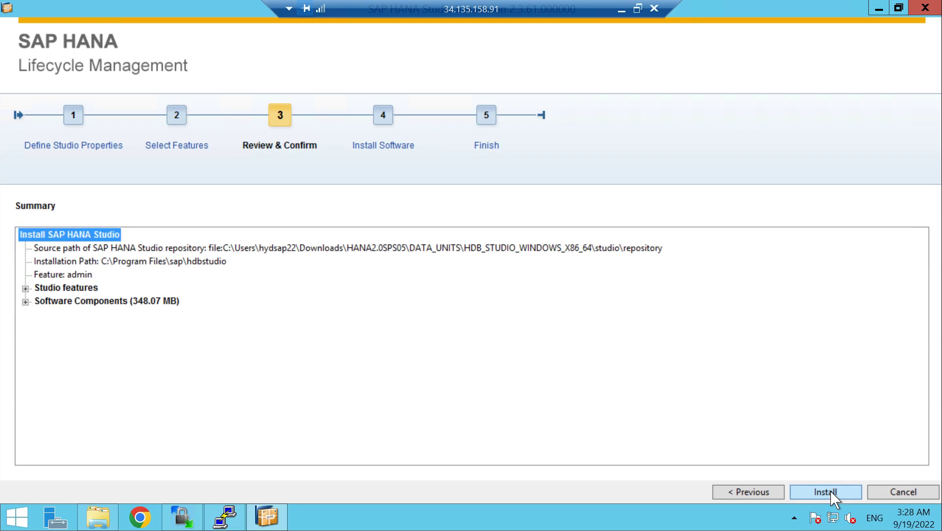
Install SAP HANA Studio and close the wizard once installation completes.
click(831, 497)
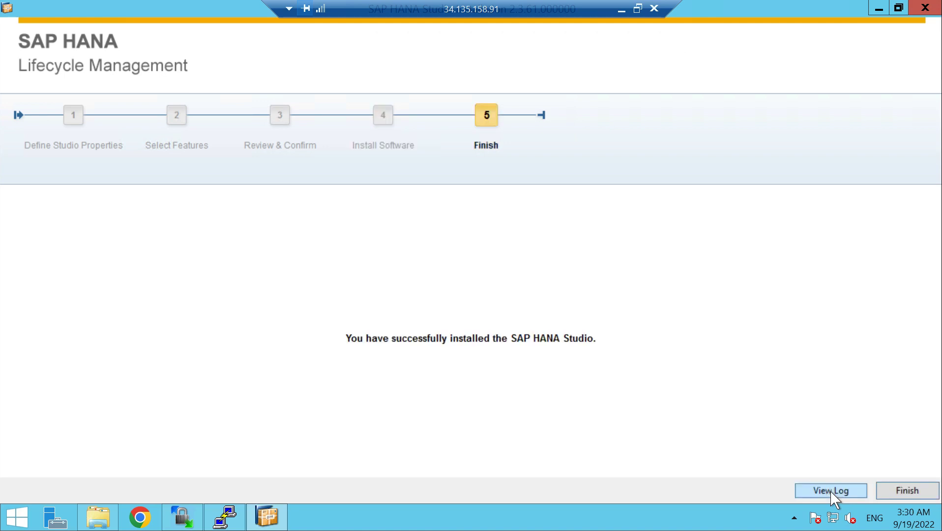
click(902, 491)
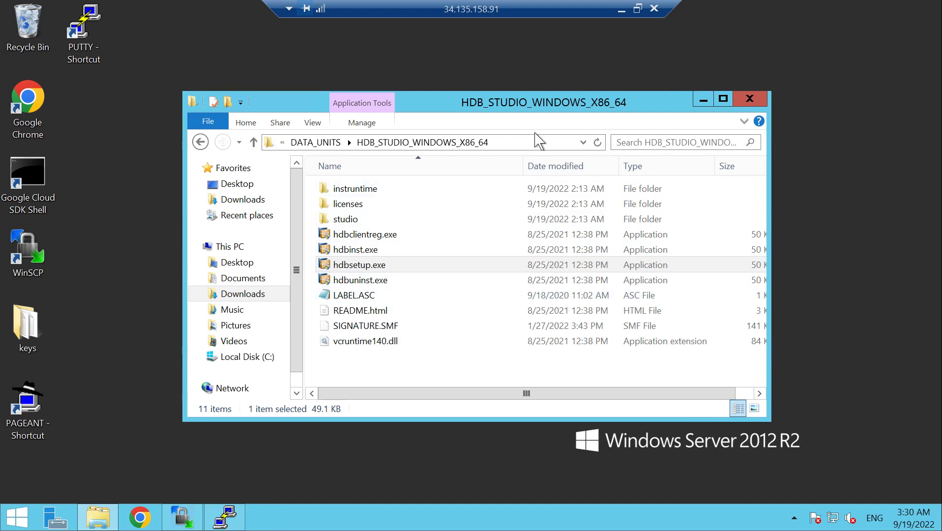
Close Explorer, search the Start screen for 'hdb' and start SAP HANA Studio.
click(757, 94)
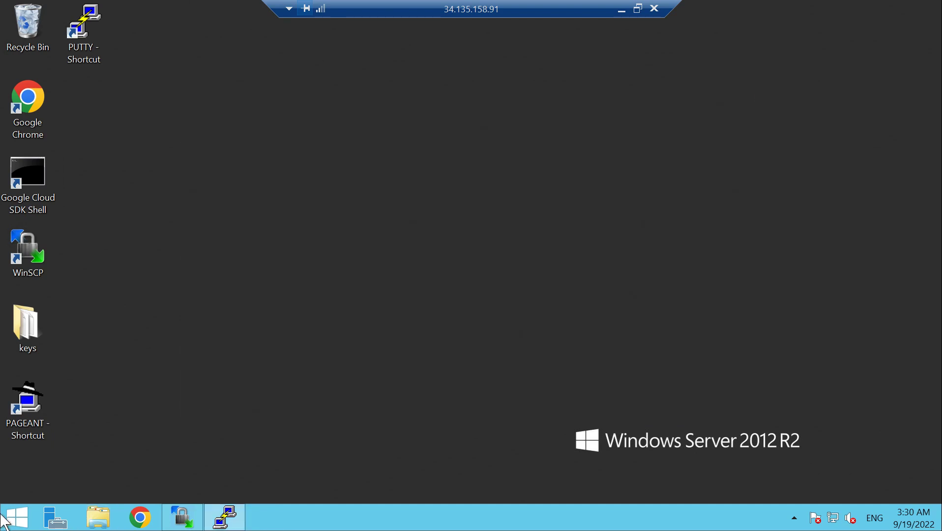
click(18, 518)
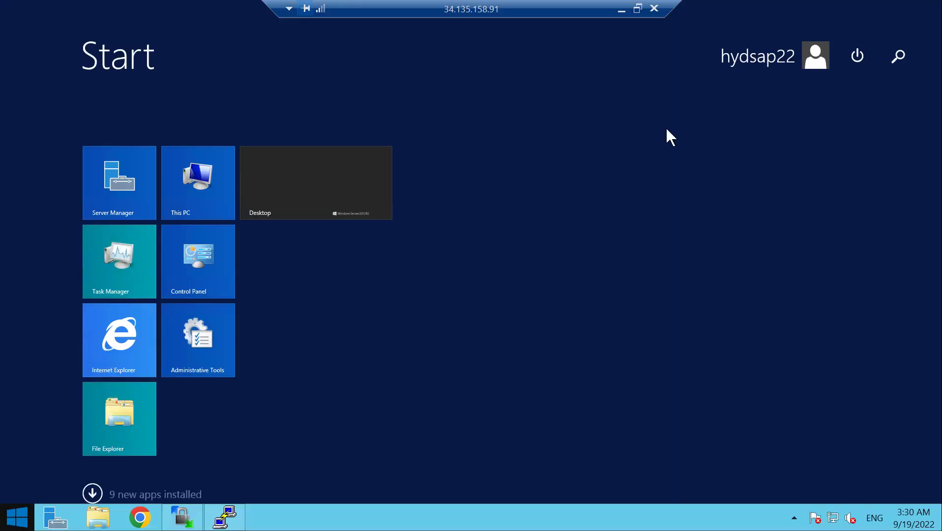
click(893, 62)
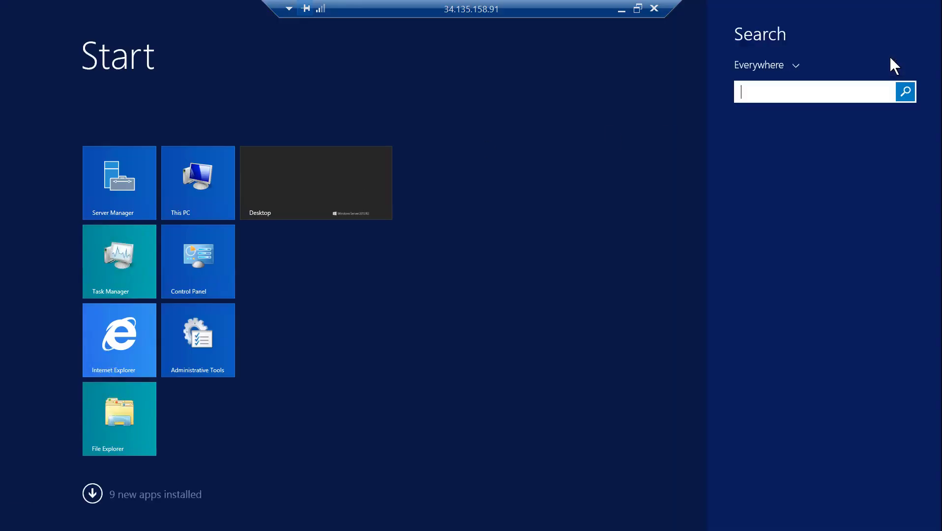
text(hdb)
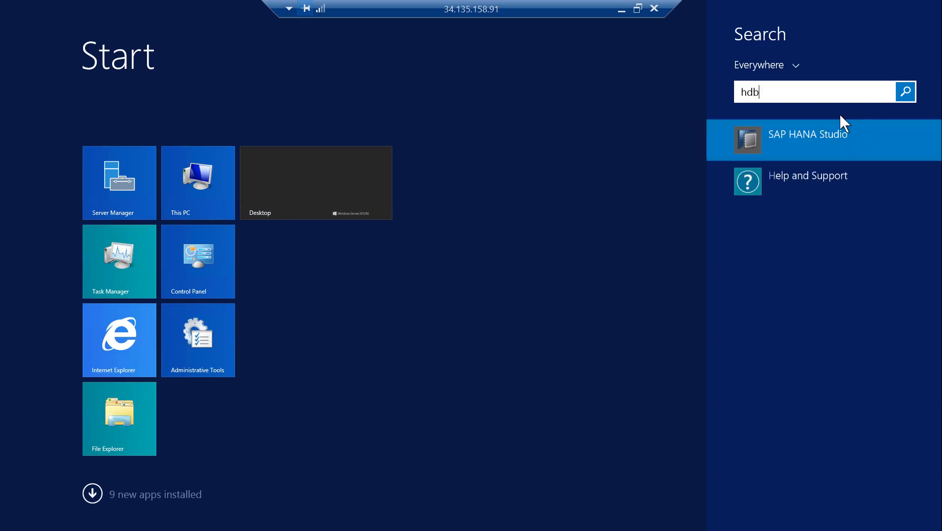
click(823, 137)
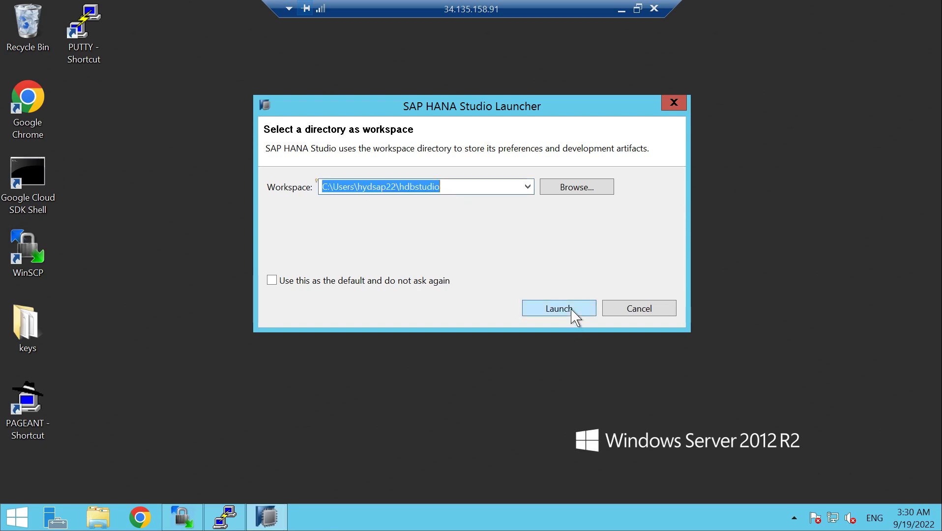
Launch with the default workspace, skip the password hint, maximize, and enter the Administration Console.
click(557, 308)
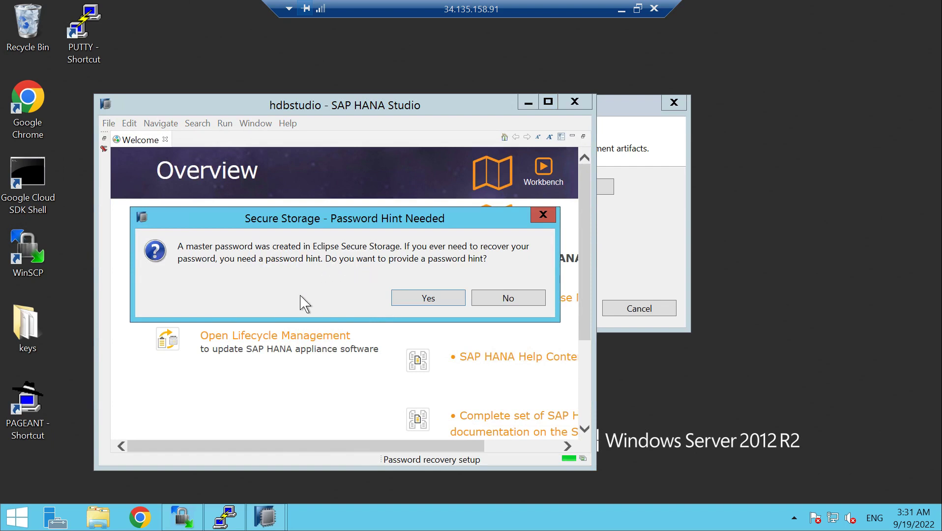
click(492, 303)
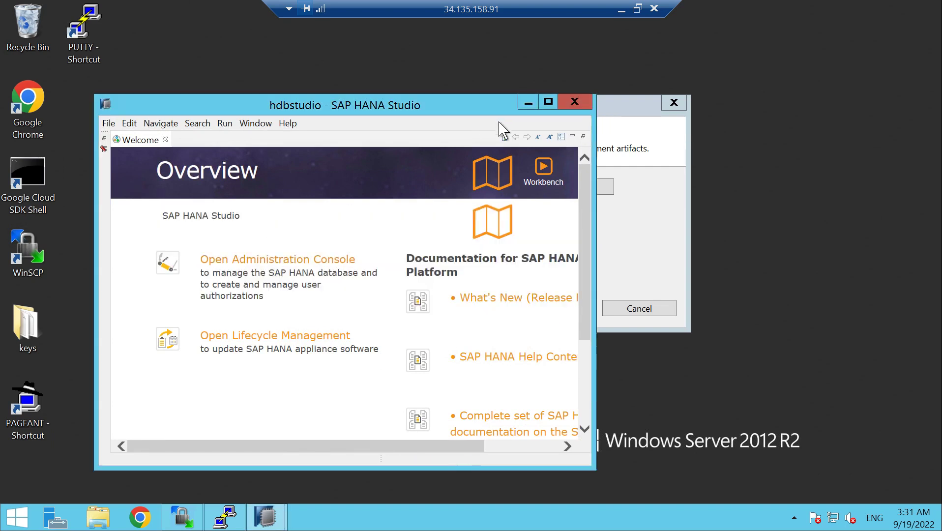
click(549, 102)
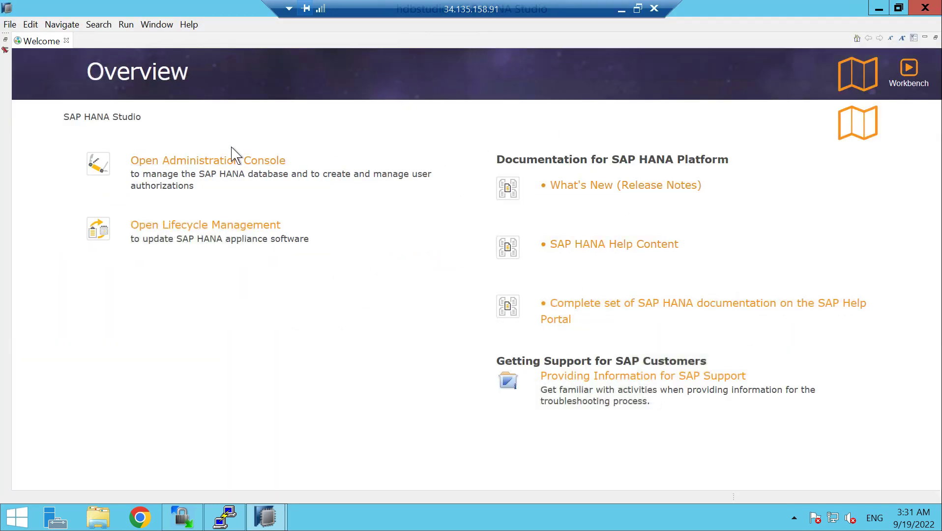
click(263, 171)
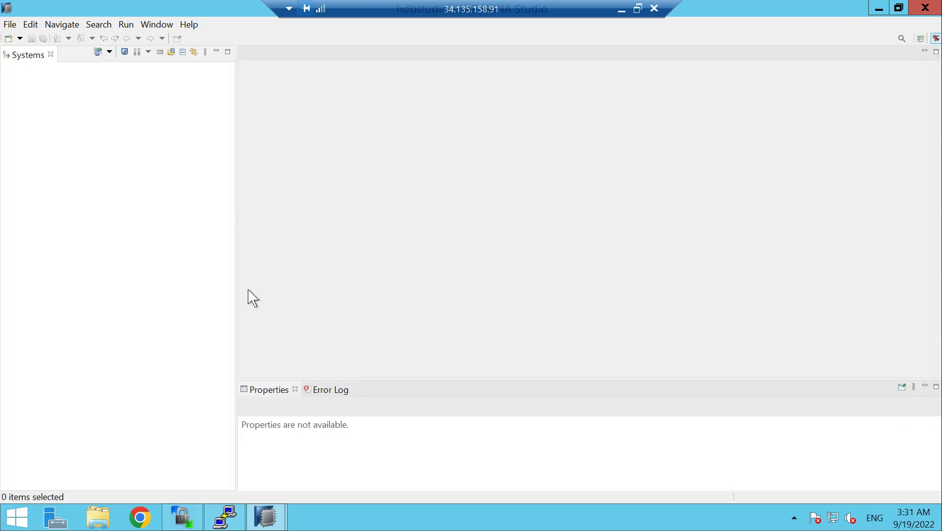
Add a system with the pasted host name, instance 0, multiple containers and system database.
right_click(76, 106)
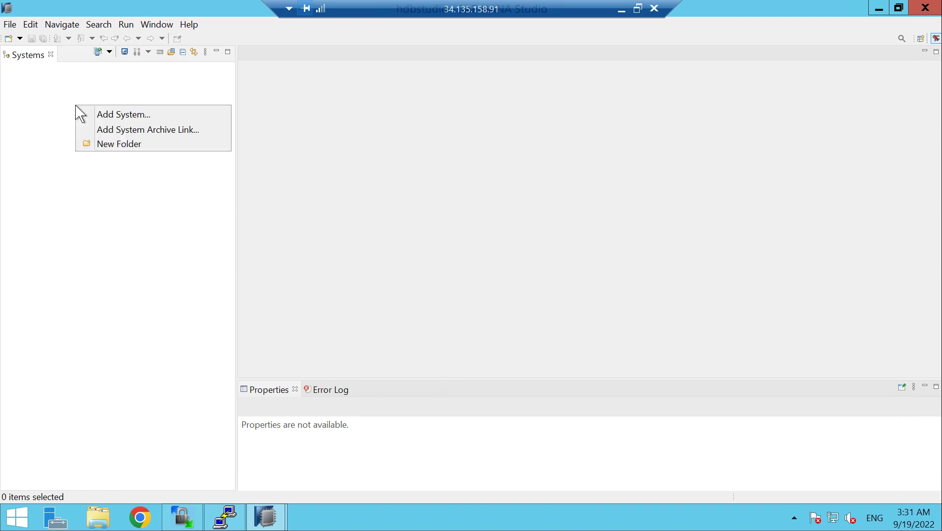
click(121, 115)
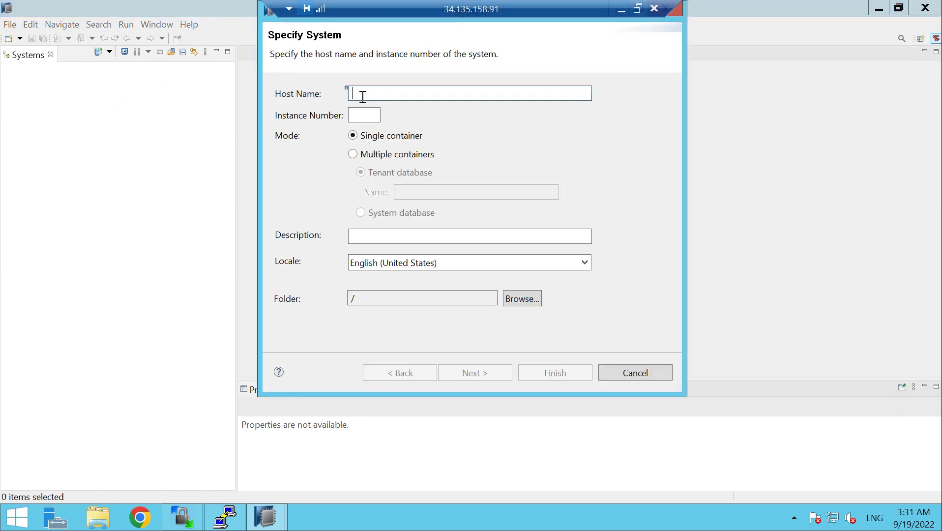
right_click(365, 93)
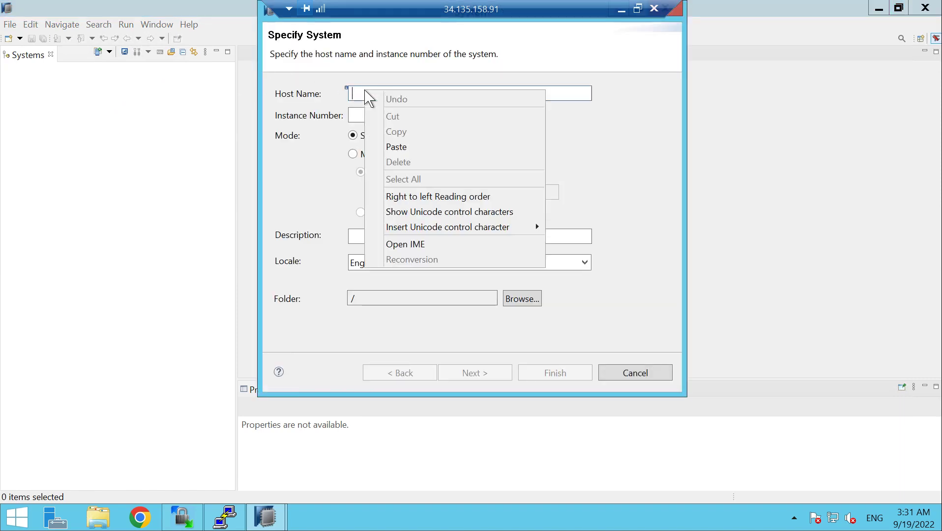
click(399, 147)
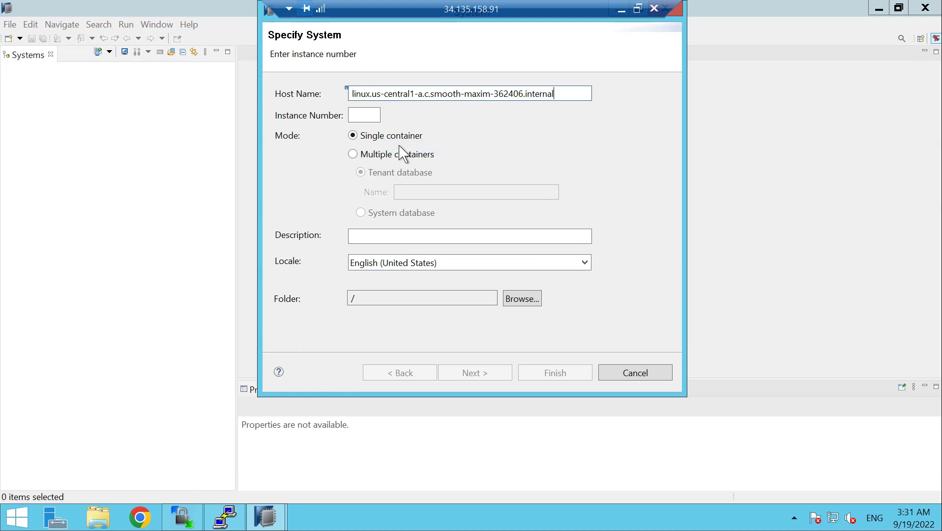
click(370, 115)
text(00)
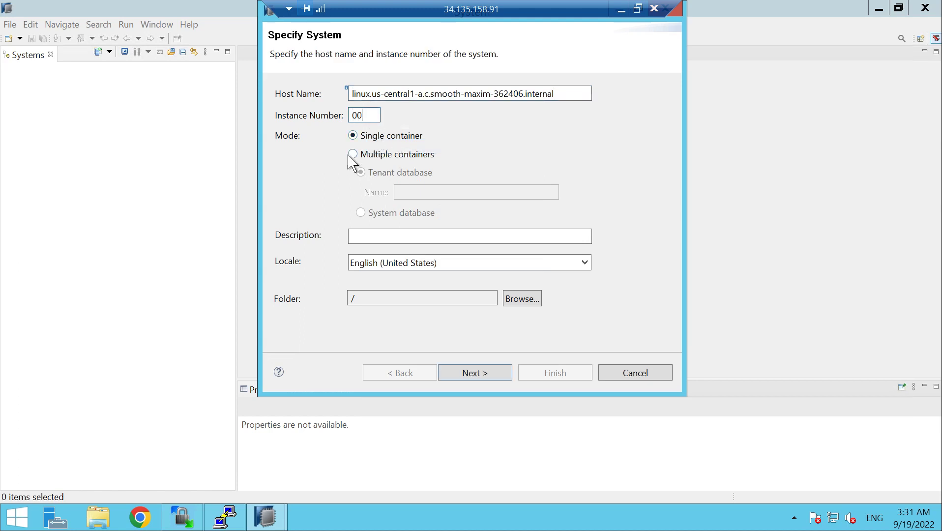
click(352, 153)
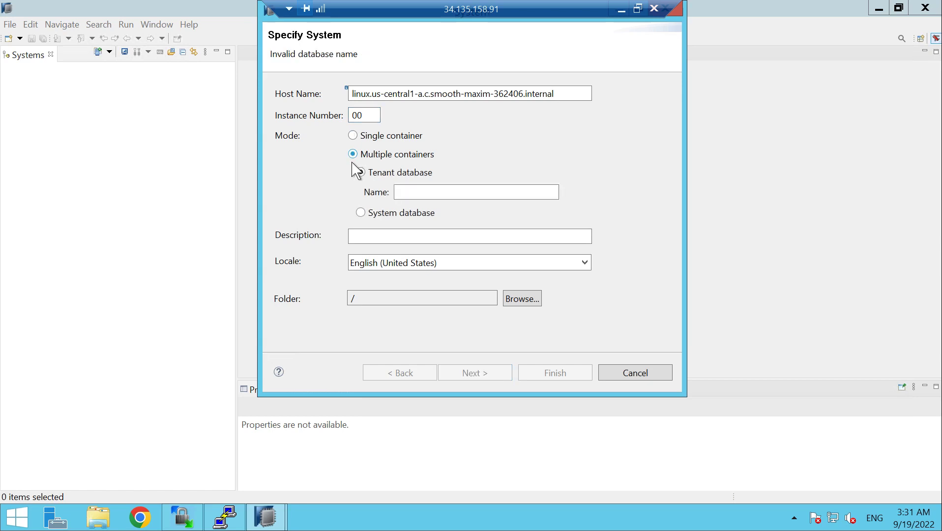
click(361, 213)
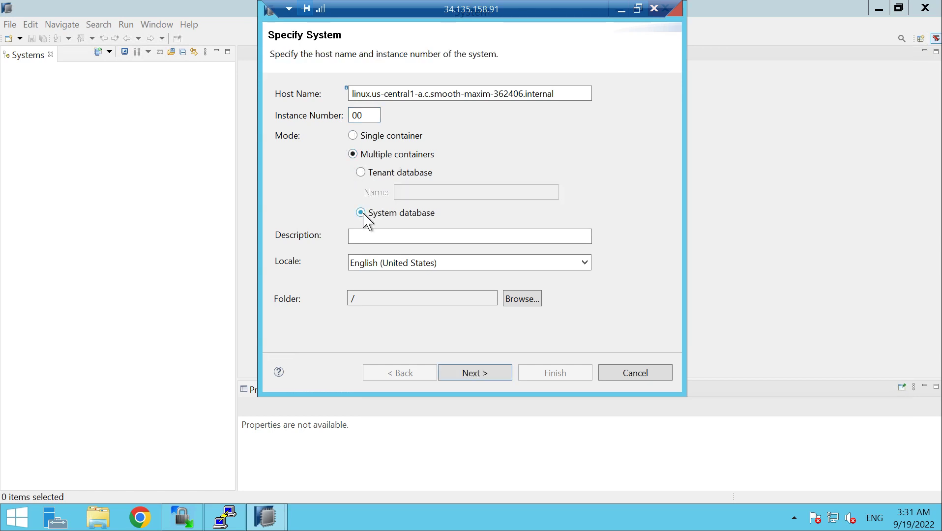
click(490, 375)
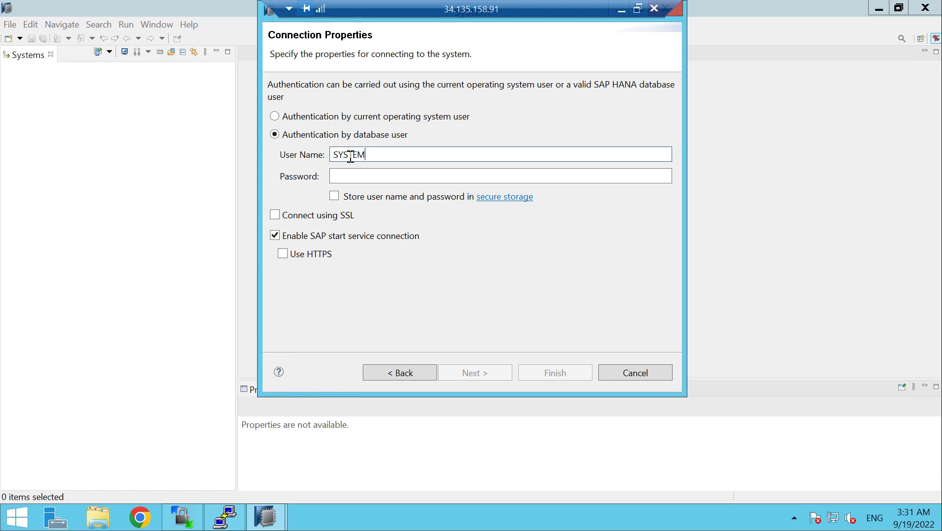
Log on as user SYSTEM with the password to connect SYSTEMDB@DEV.
text(SYSTEM)
key(Tab)
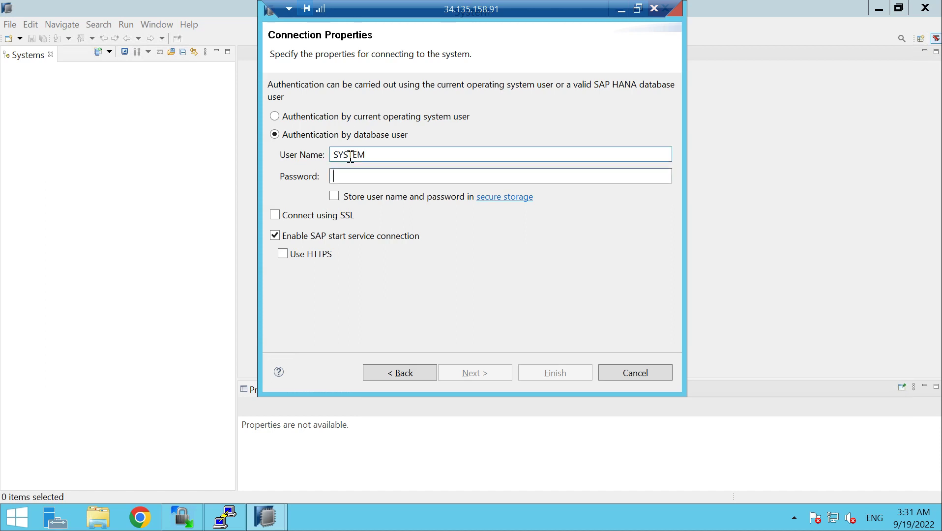
text(*)
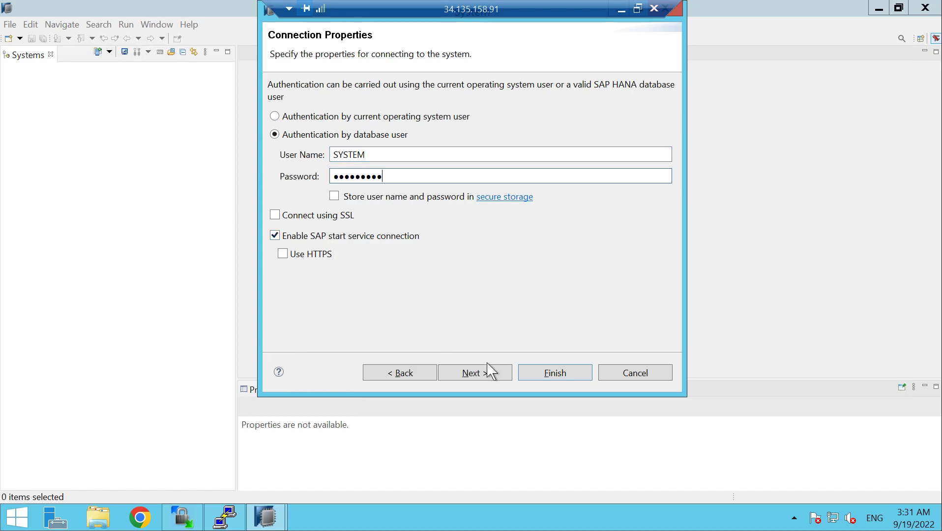
click(539, 376)
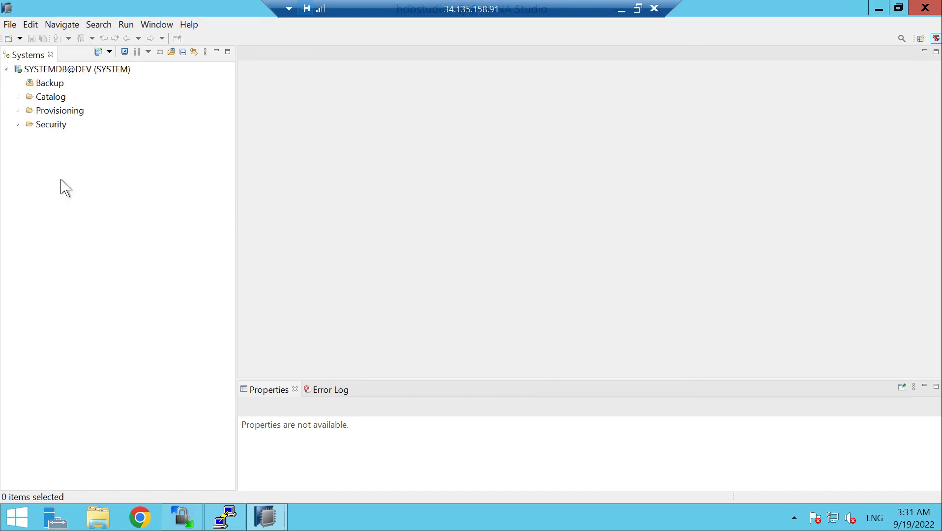
Add another system with the pasted host name, instance 00, multiple containers, tenant database DEV.
right_click(63, 144)
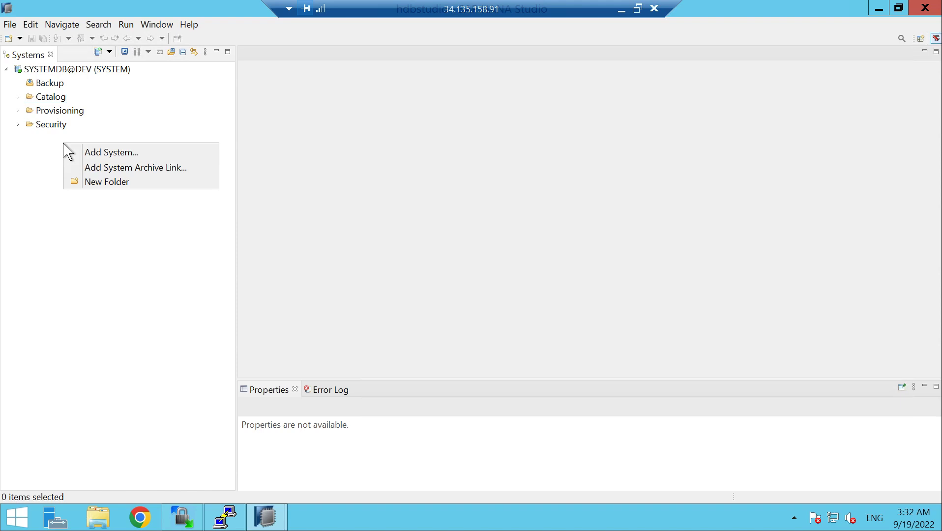
click(96, 154)
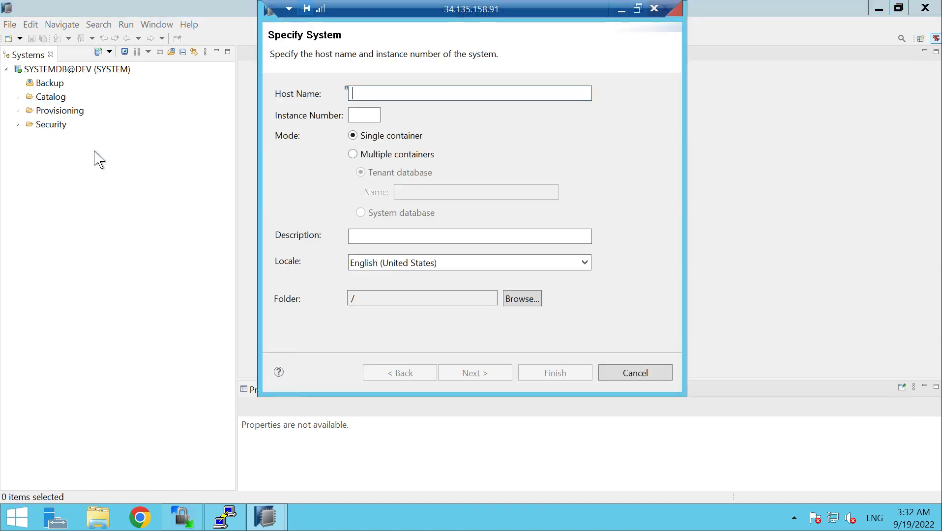
right_click(377, 90)
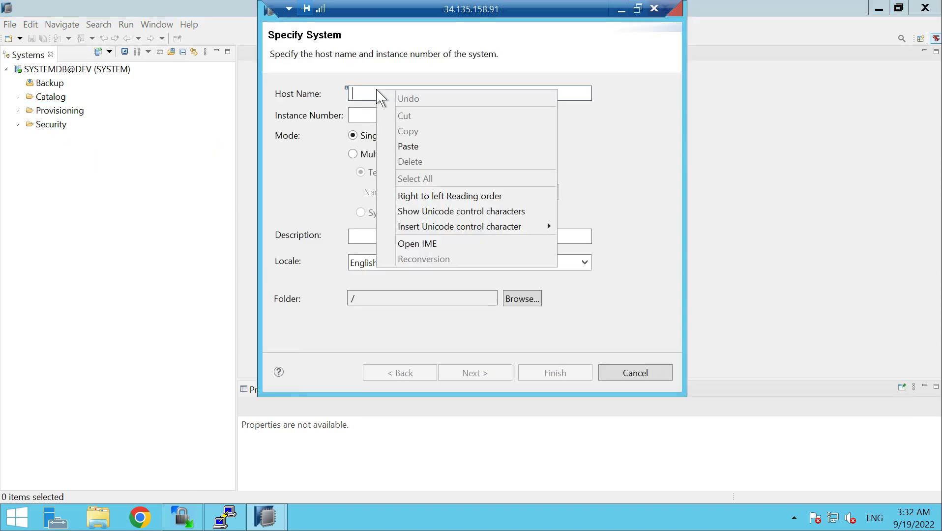
click(408, 147)
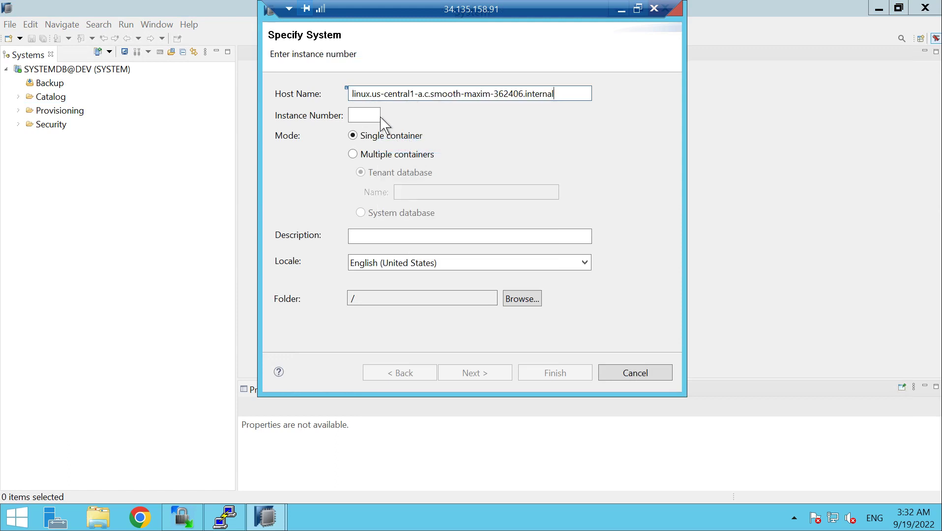
click(363, 119)
text(00)
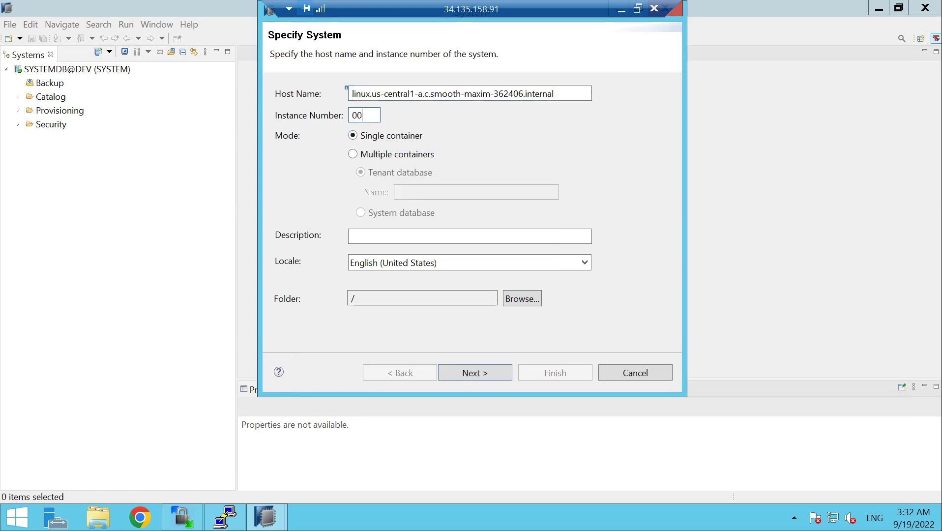
click(354, 153)
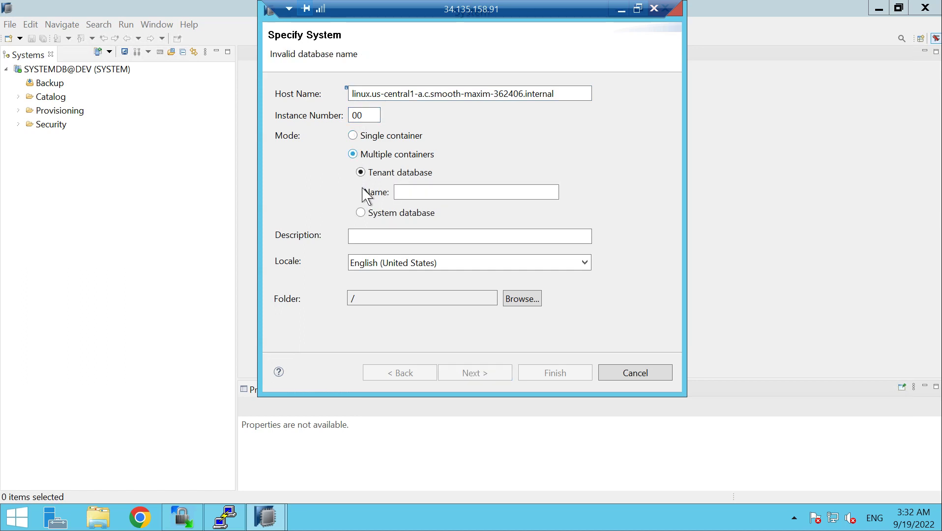
click(415, 192)
text(DEV)
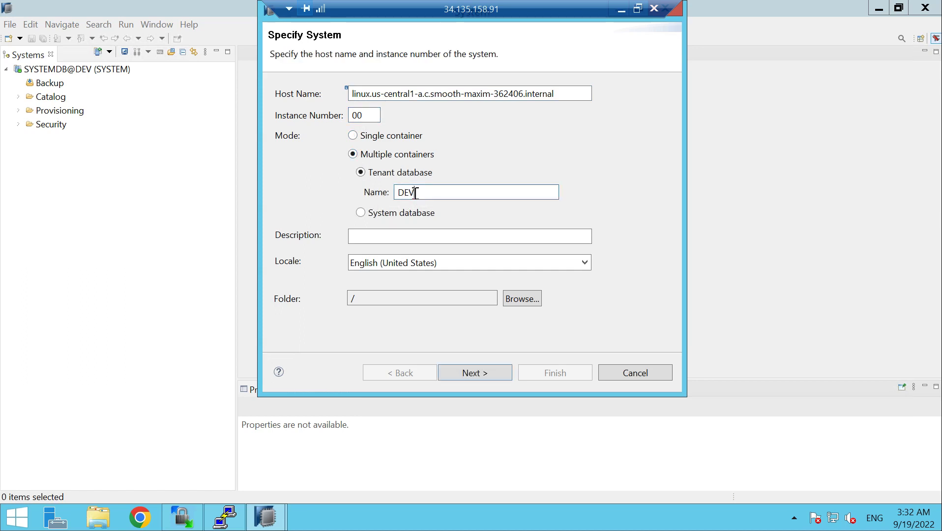
Enter the SYSTEM user's password to connect the DEV@DEV tenant.
click(497, 381)
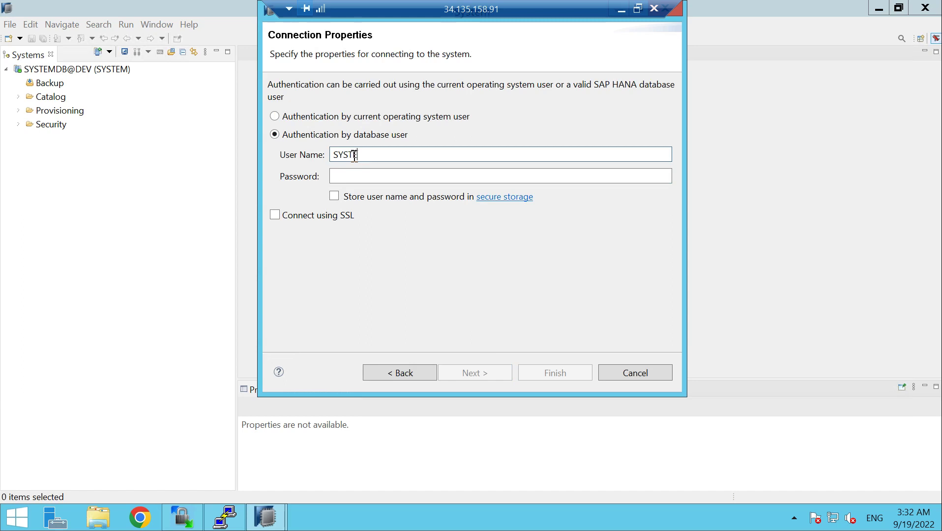
key(Tab)
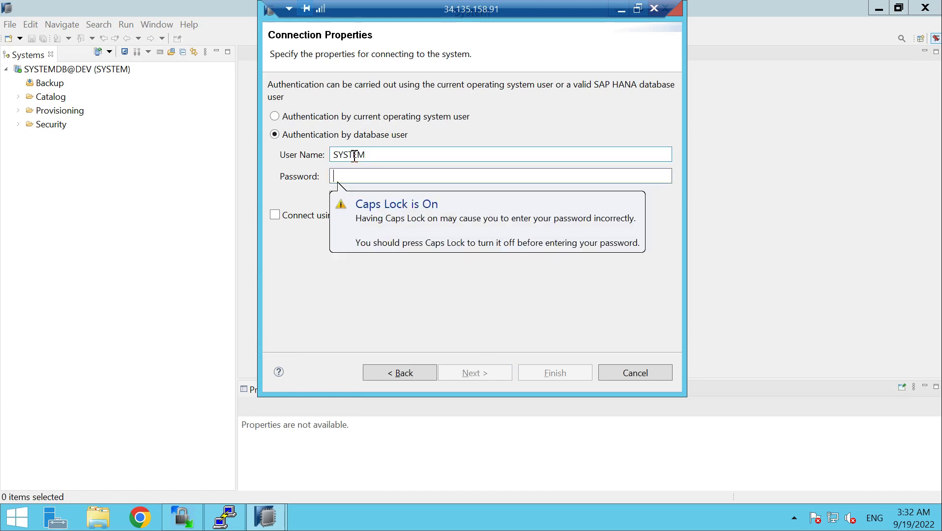
text(P)
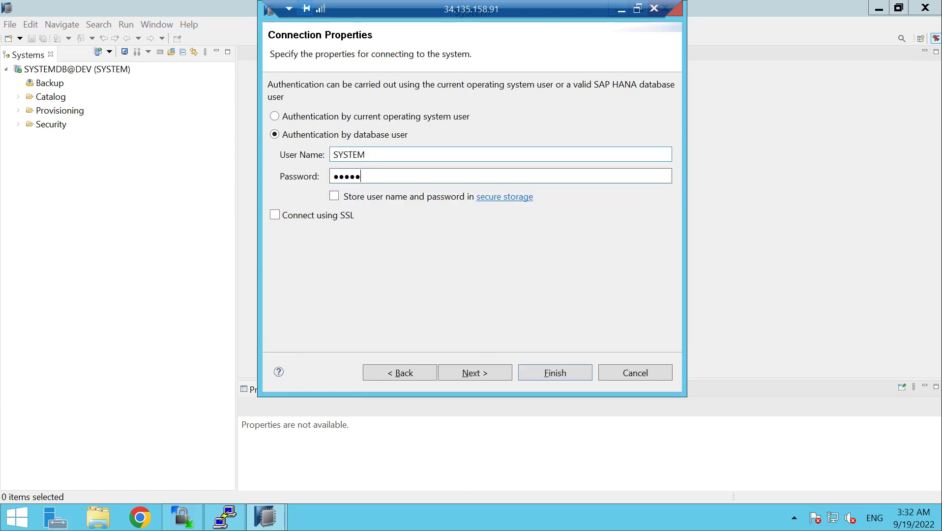
key(Return)
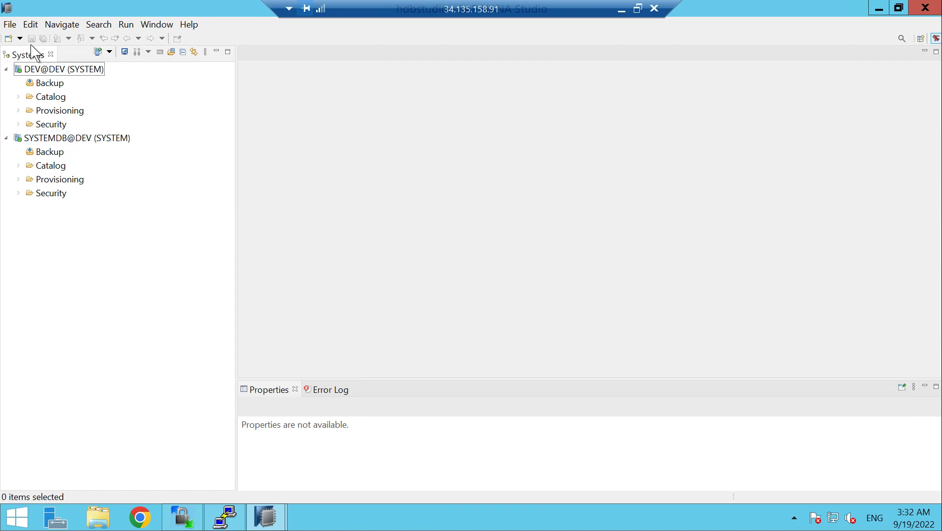
Open SYSTEMDB@DEV administration, check its Landscape services, then return to the Overview tab.
click(67, 140)
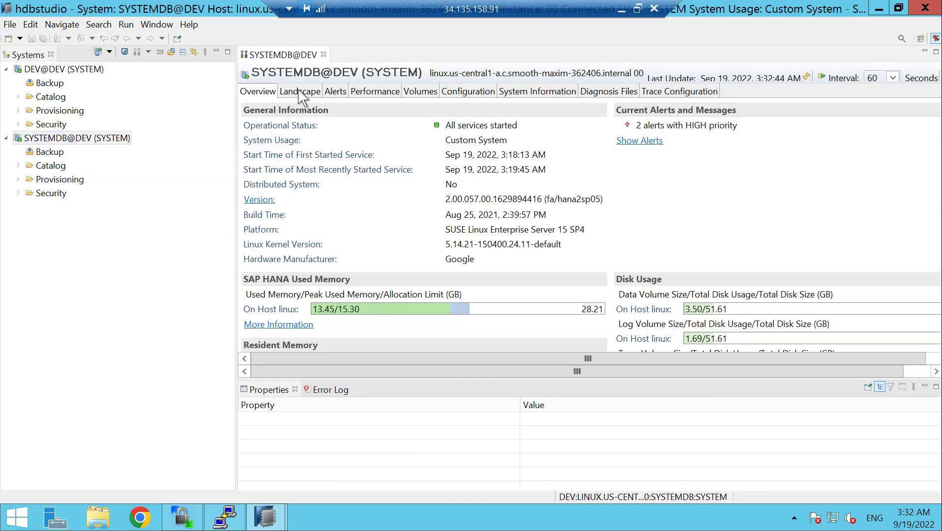
click(301, 91)
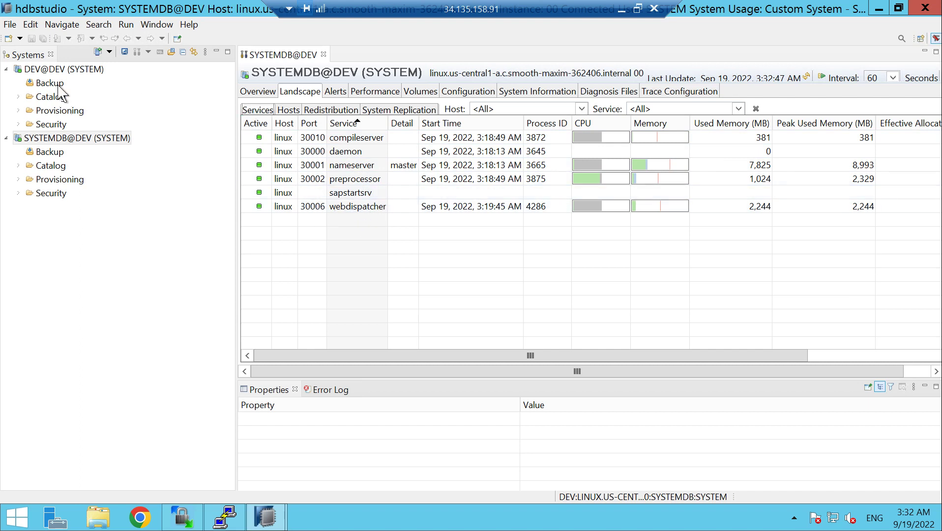
click(256, 93)
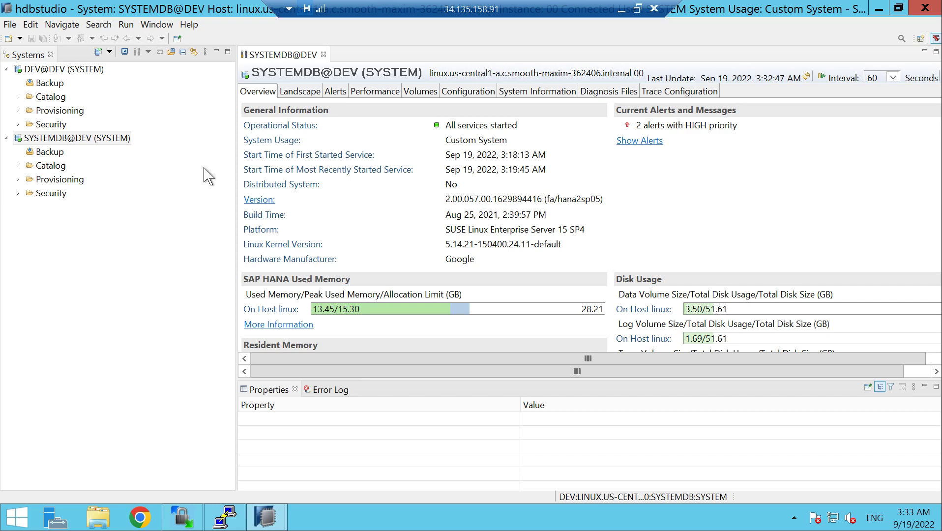
Open the DEV@DEV (SYSTEM) administration editor and view its Landscape services table.
click(54, 69)
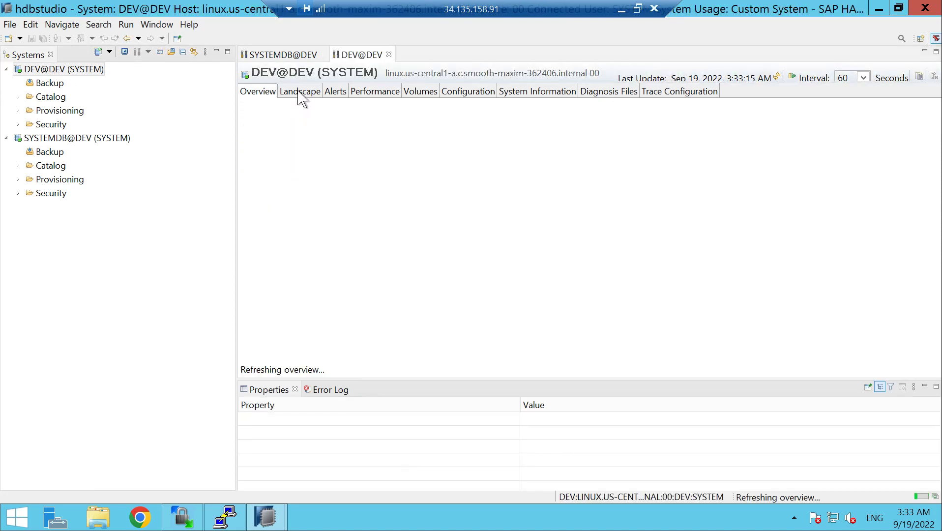
click(300, 94)
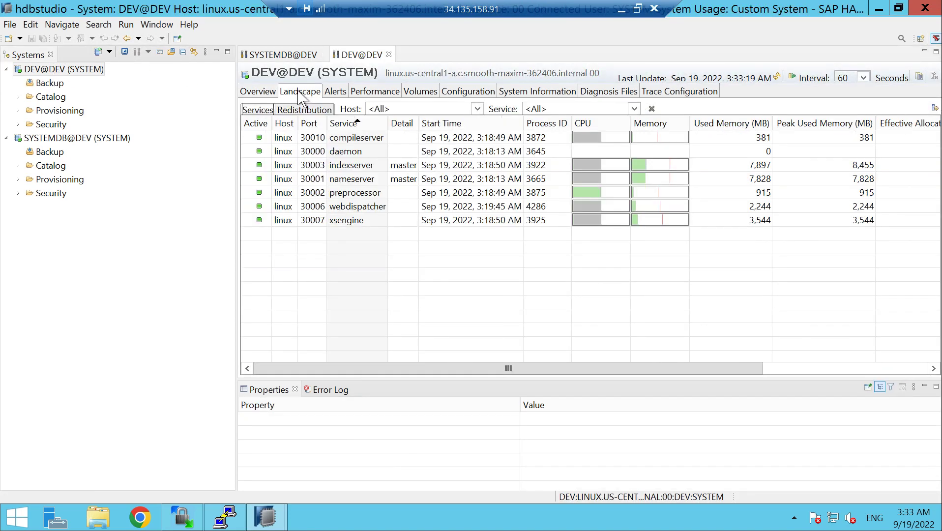